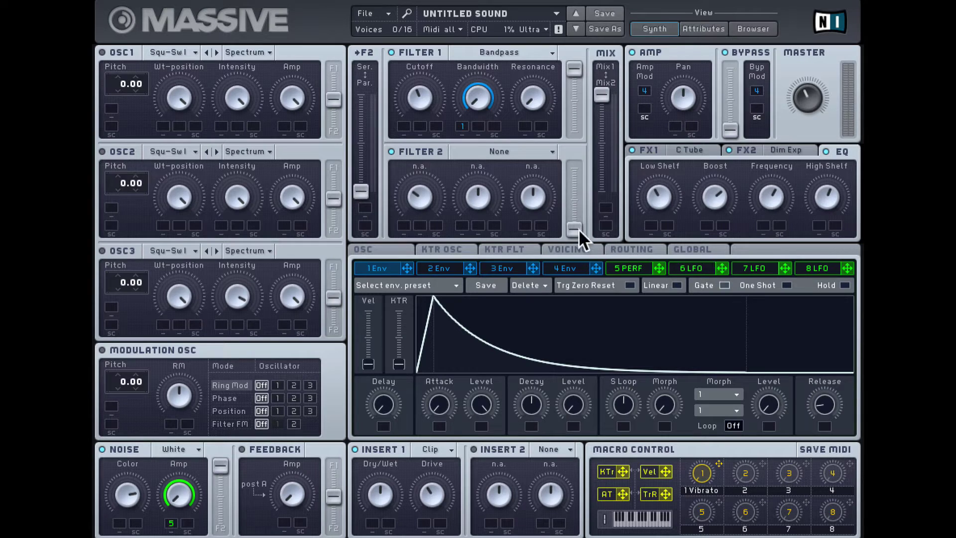
Load an init patch via File > New Sound and nudge the Noise Color knob down slightly
click(375, 8)
click(387, 14)
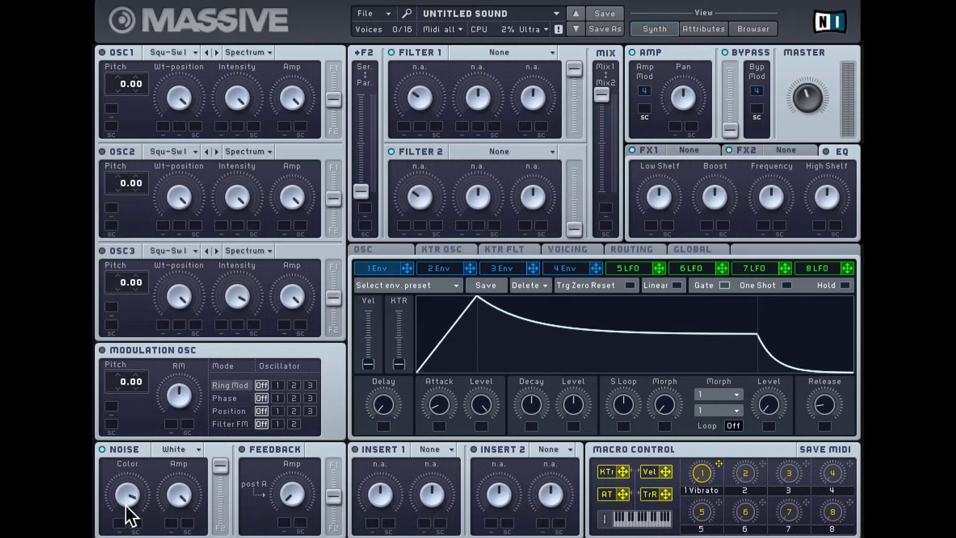
mouse_move(125, 504)
mouse_down()
mouse_move(125, 512)
mouse_move(130, 497)
mouse_up()
On the 4 Env tab, set a very fast attack, decay level near zero and a longer release
click(576, 267)
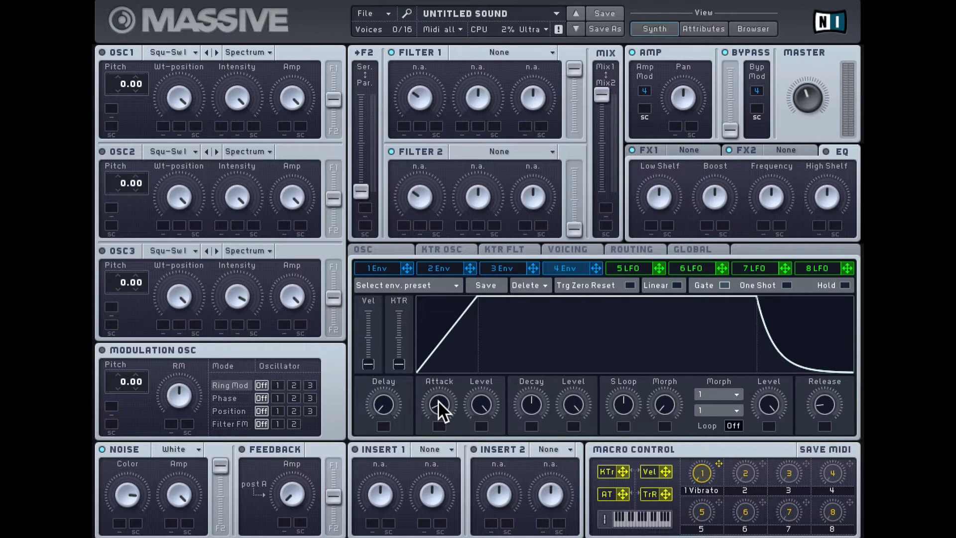
drag(438, 400, 438, 425)
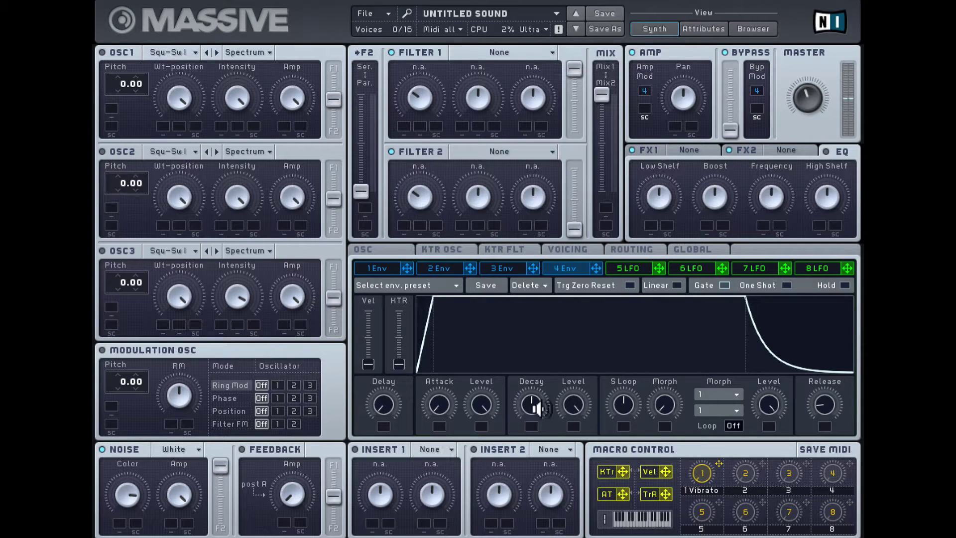
drag(575, 406, 568, 532)
drag(826, 402, 831, 369)
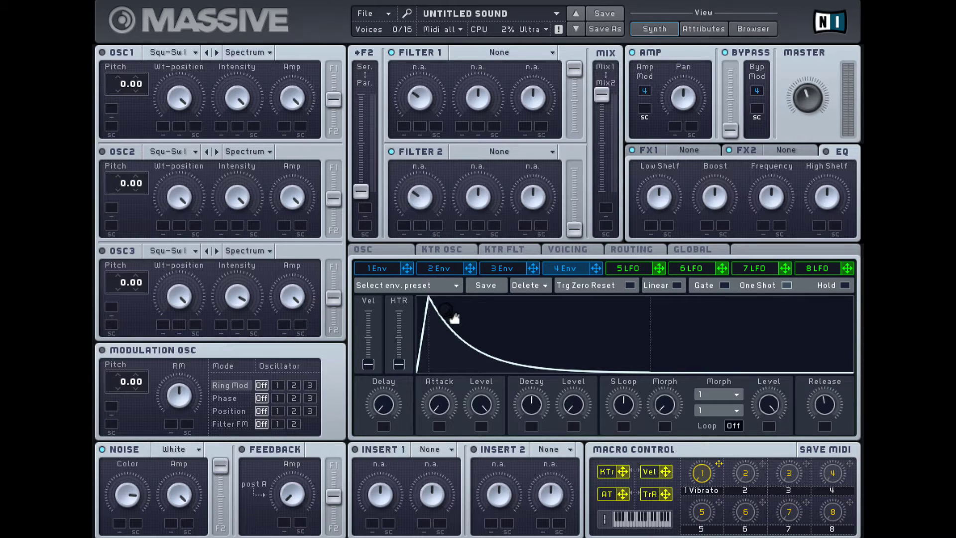
Make modulator 5 a Performer with XFade Seq raised to maximum
click(641, 275)
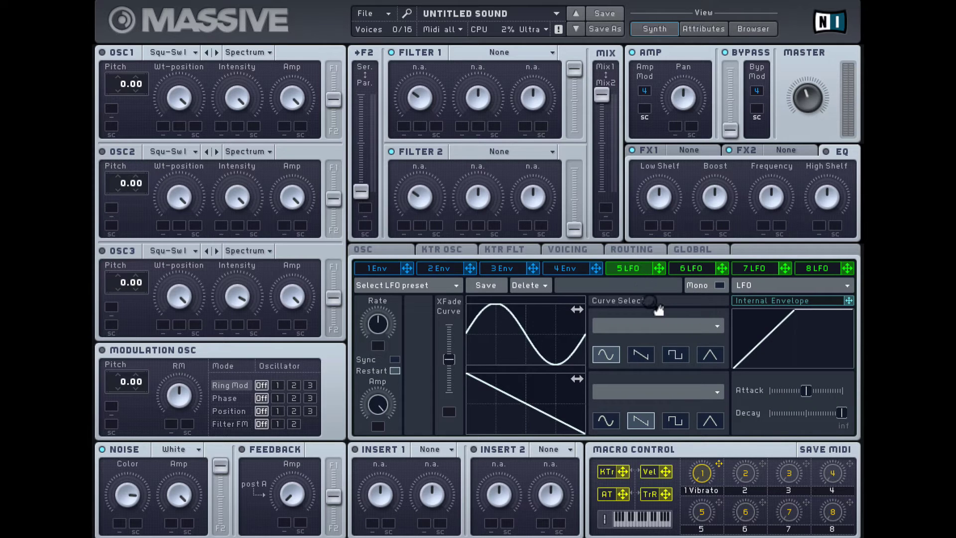
click(765, 286)
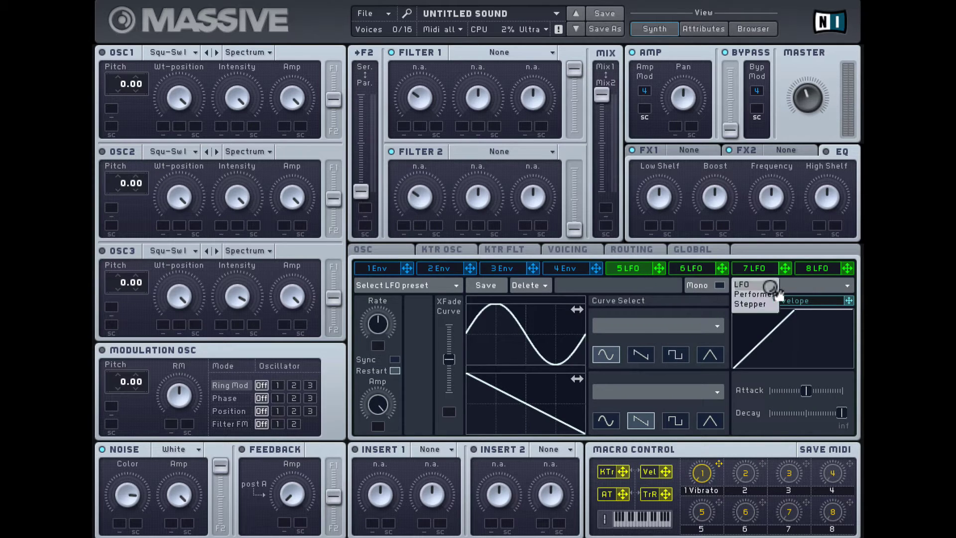
click(766, 297)
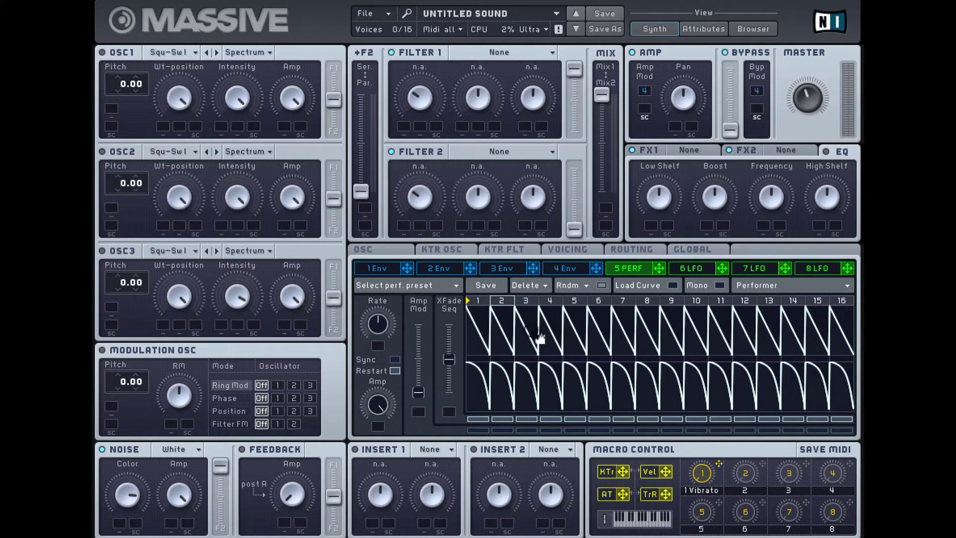
drag(450, 370, 450, 325)
Paint step 1 with the jagged multi-peak curve and steps 2–8 with square curves
click(673, 286)
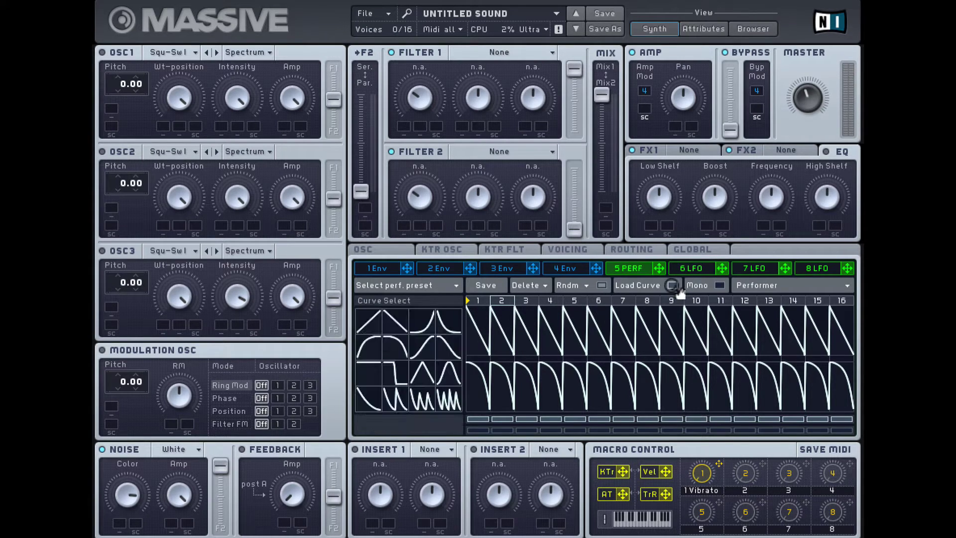
click(423, 401)
click(478, 326)
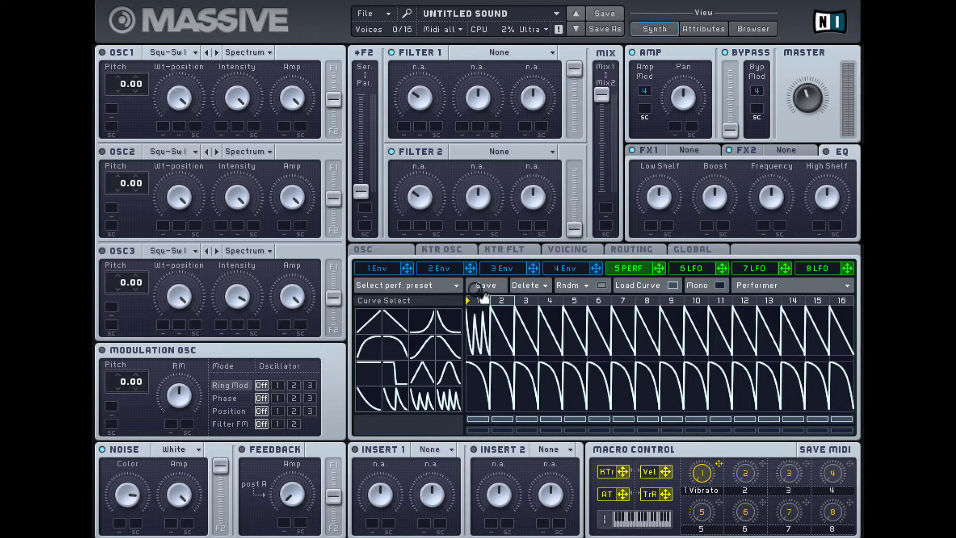
click(369, 373)
mouse_move(496, 332)
mouse_down()
mouse_move(541, 338)
mouse_move(853, 361)
mouse_up()
mouse_move(508, 328)
mouse_down()
mouse_move(546, 343)
mouse_move(853, 367)
mouse_up()
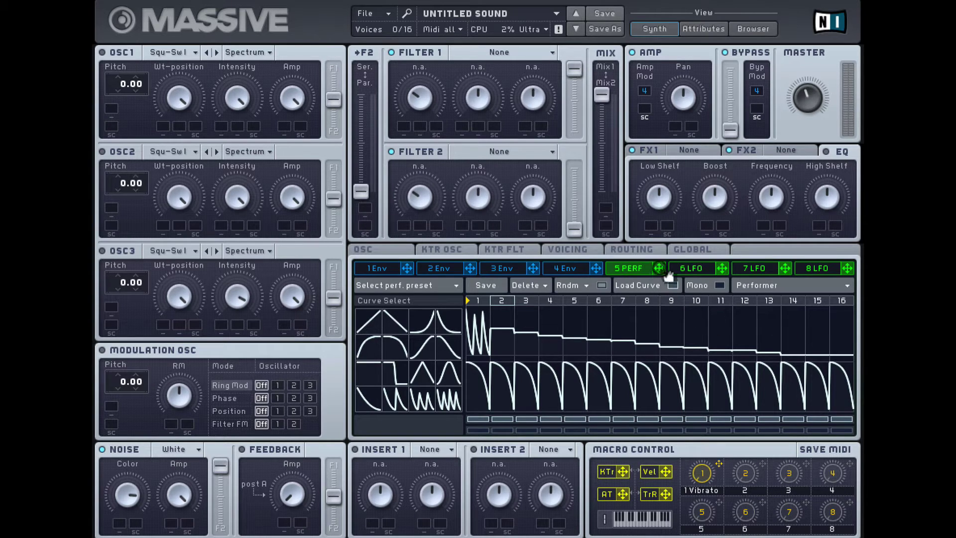
Route 5 PERF to the Noise Amp modulation slot and close the Load Curve library
drag(669, 277, 188, 527)
click(670, 287)
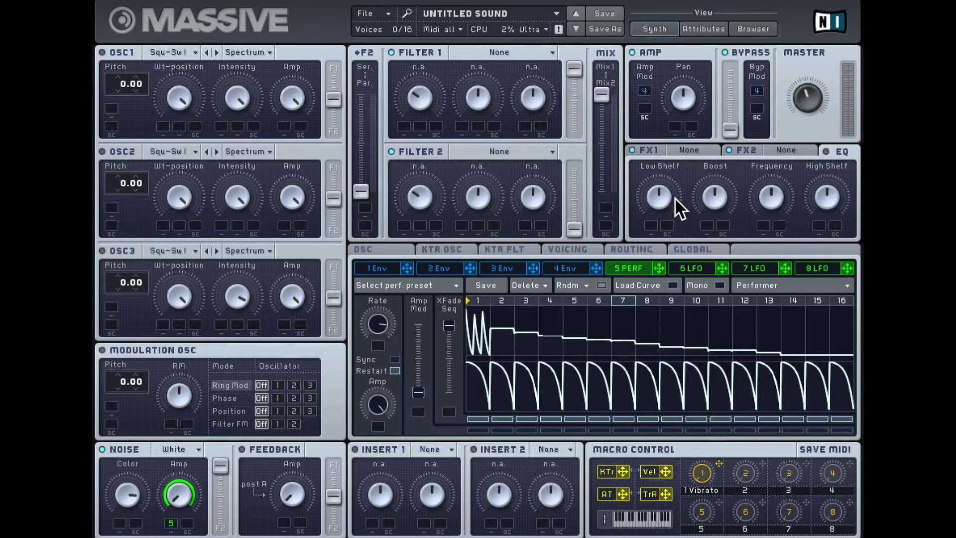
Set FX1 to Classic Tube with slightly lower Drive and reduced Dry/Wet
click(696, 148)
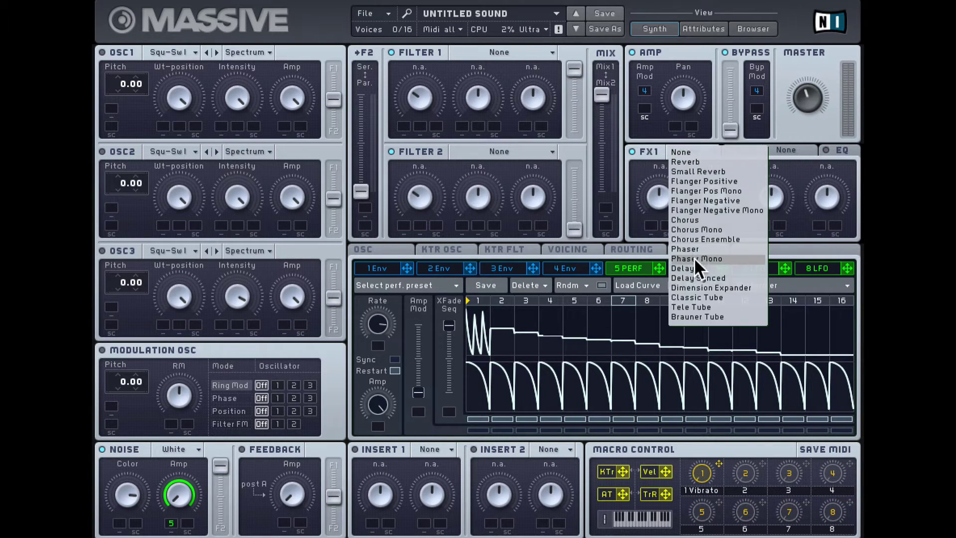
click(699, 297)
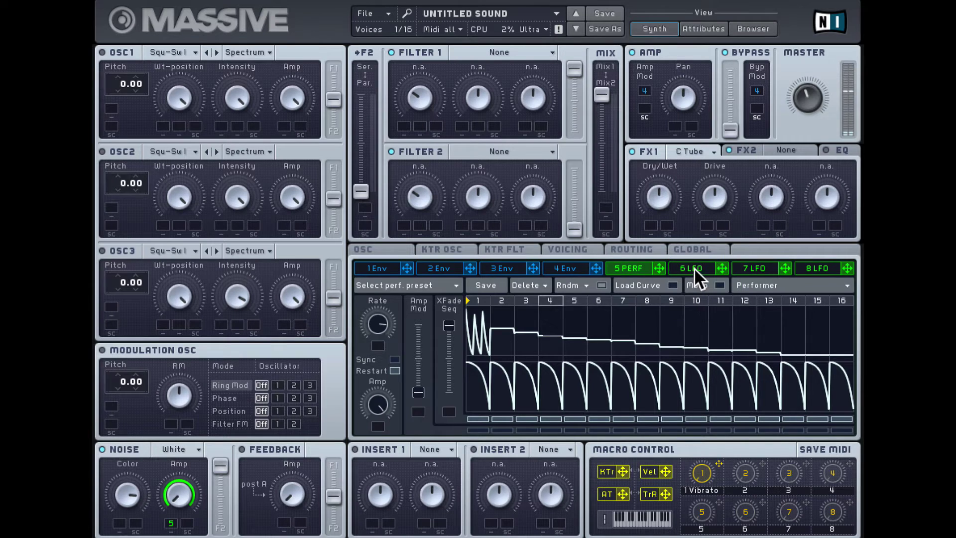
drag(719, 195, 719, 207)
drag(659, 191, 658, 202)
Set Insert 1 to Clip and lower its Drive slightly
click(438, 446)
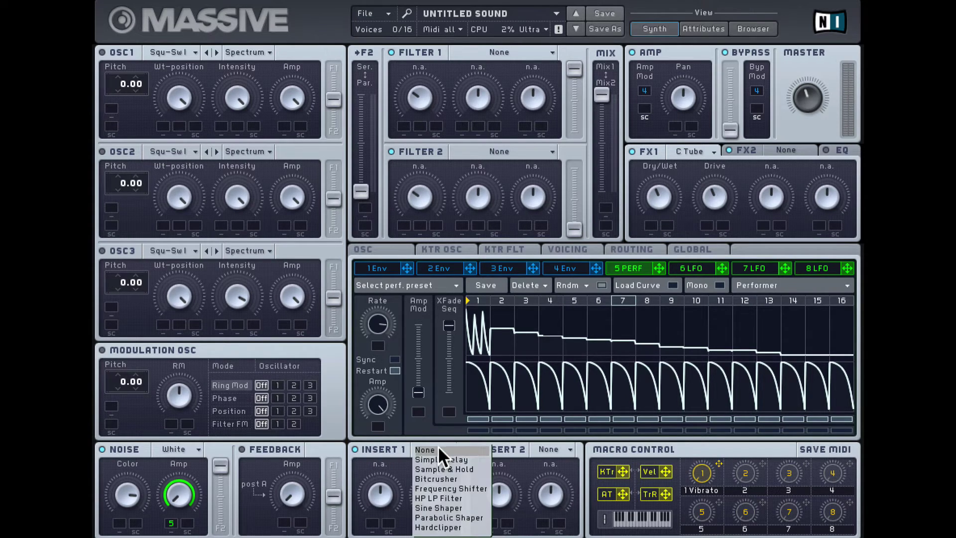
click(445, 525)
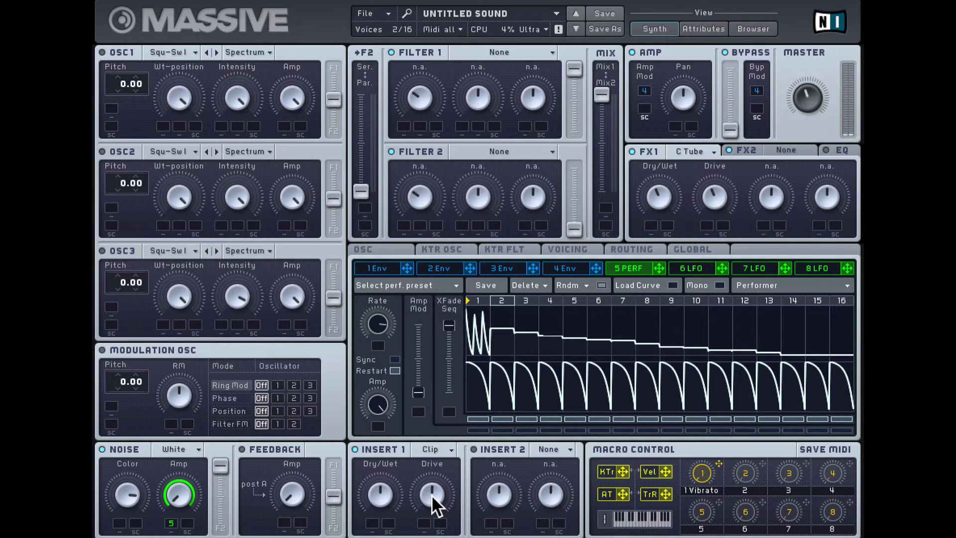
drag(431, 495, 430, 508)
Check the Routing page, put Dimension Expander in FX2, and return to the 5 PERF tab
click(627, 251)
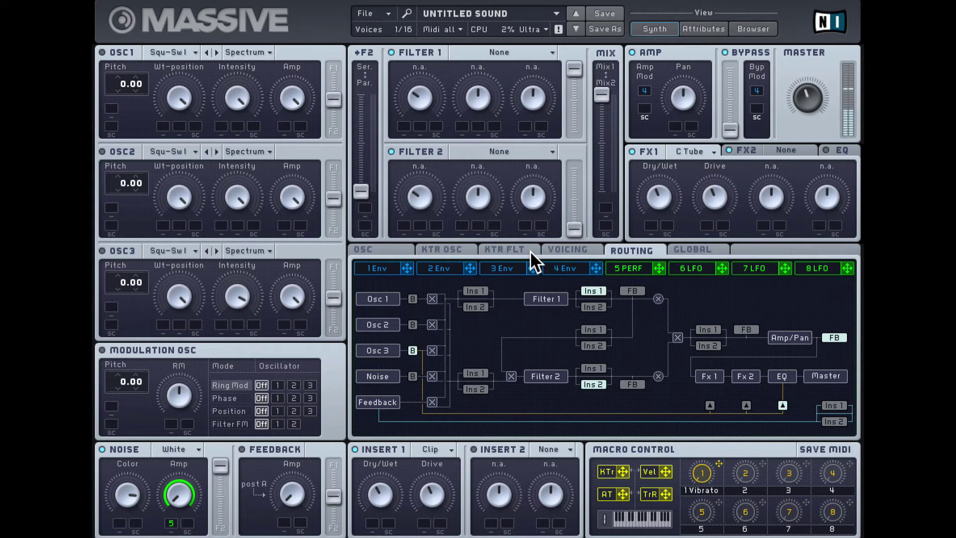
click(800, 151)
click(803, 152)
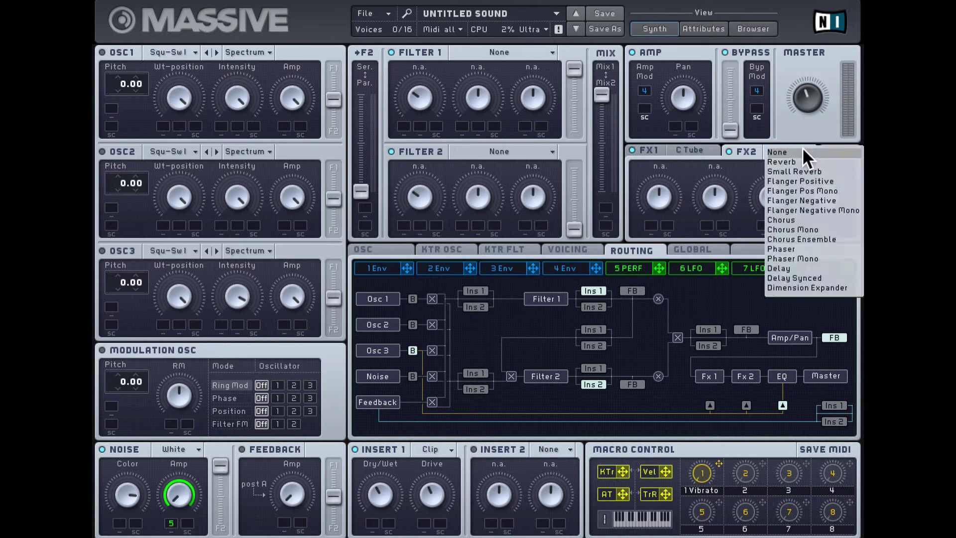
click(799, 287)
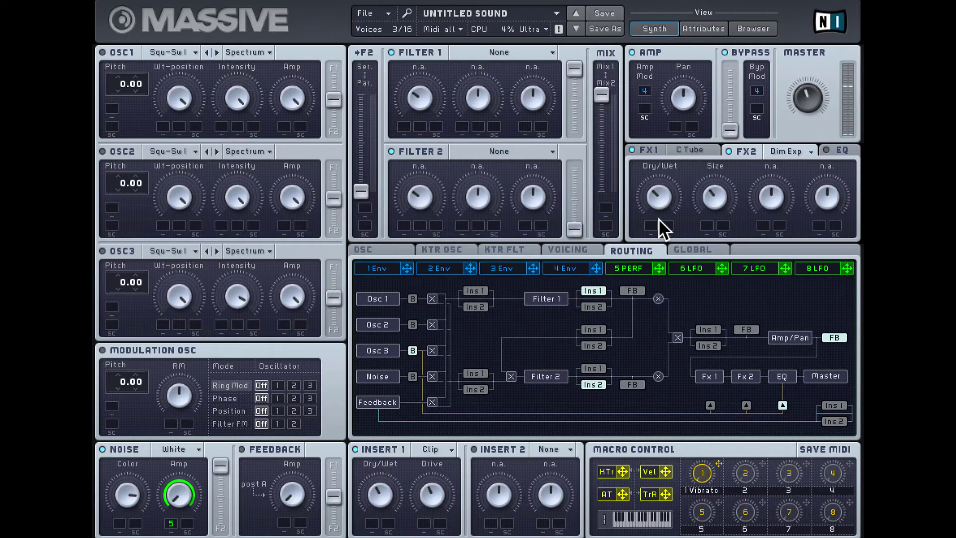
click(629, 266)
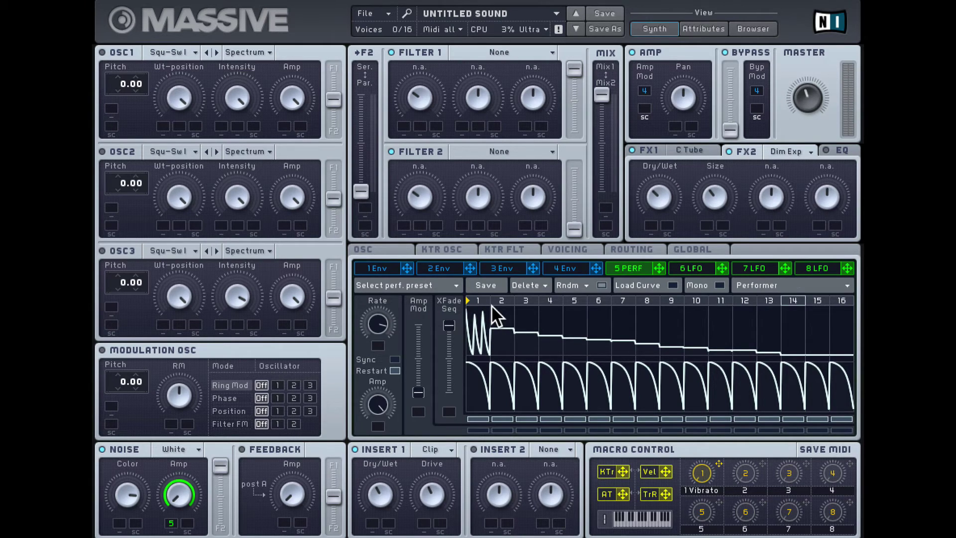
On the EQ tab, lower the Low Shelf and Frequency slightly and adjust the High Shelf
click(839, 148)
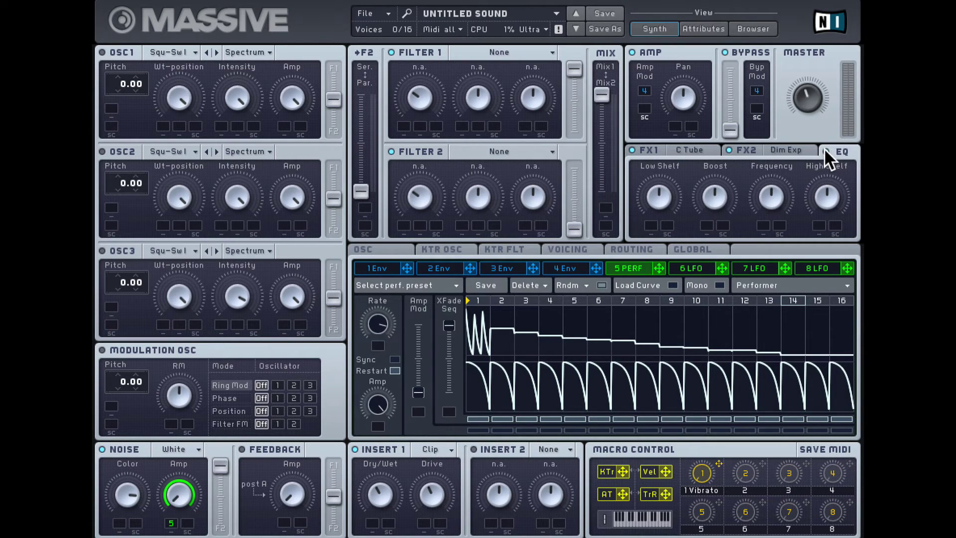
drag(661, 194, 662, 208)
mouse_move(771, 196)
mouse_down()
mouse_move(771, 206)
mouse_move(769, 179)
mouse_up()
mouse_move(826, 195)
mouse_down()
mouse_move(826, 184)
mouse_move(826, 195)
mouse_up()
Set Filter 1 to Bandpass with a raised Cutoff and retuned Bandwidth
click(494, 50)
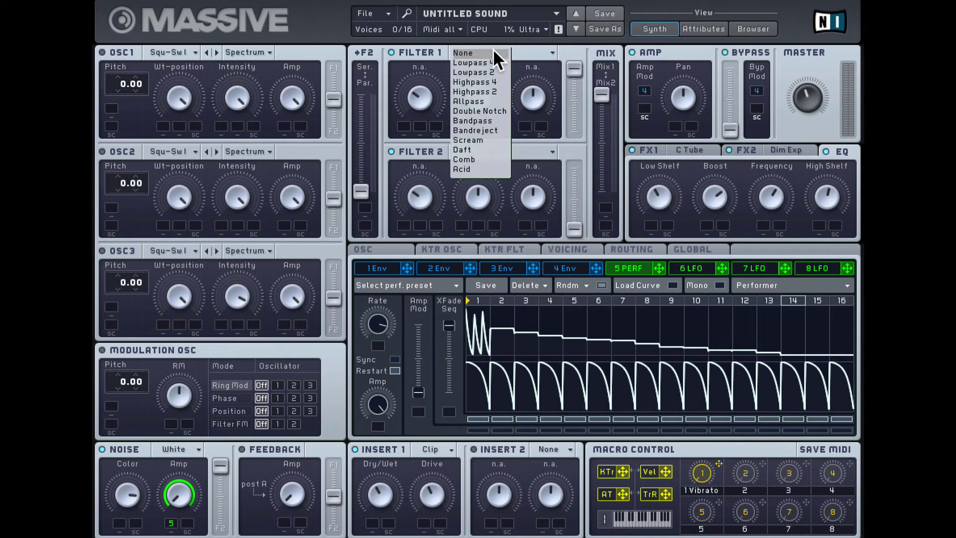
click(487, 122)
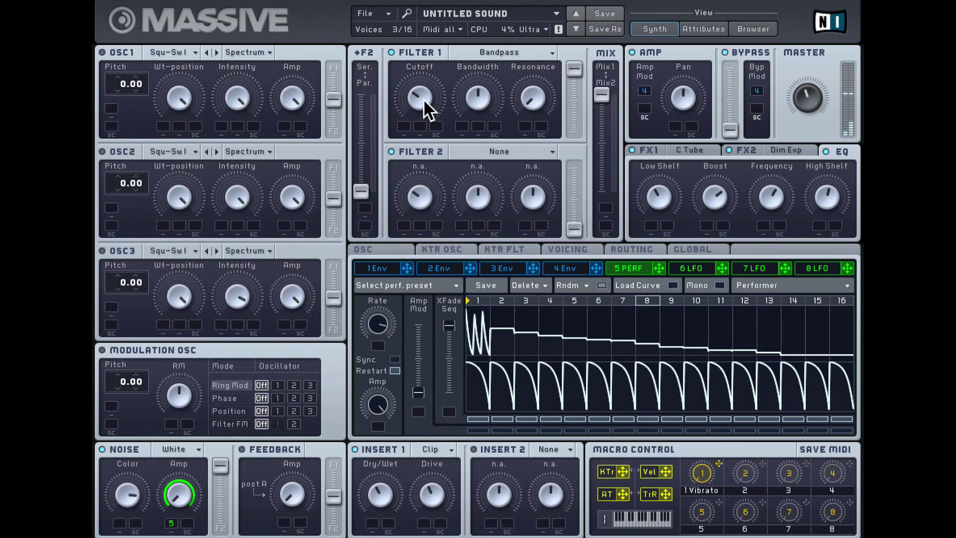
drag(423, 99, 422, 63)
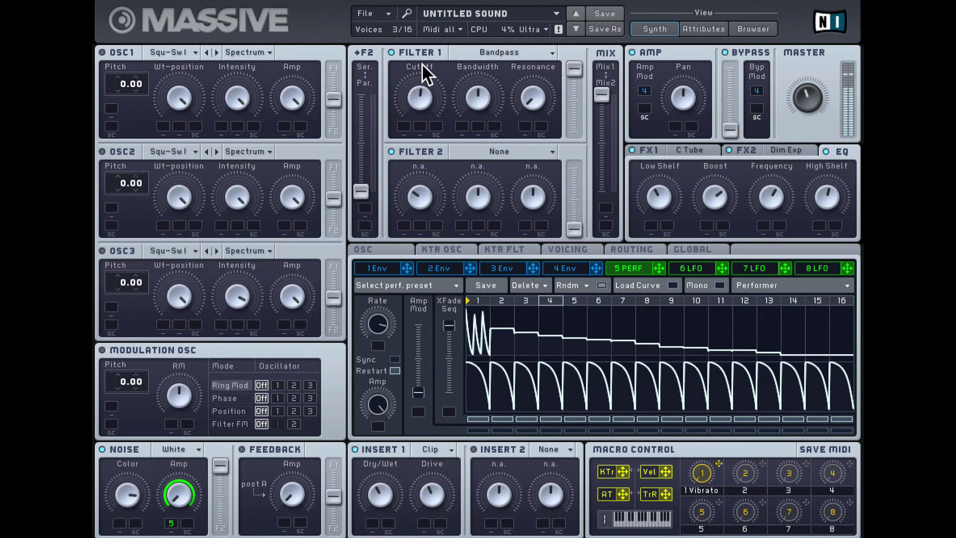
drag(480, 100, 480, 20)
drag(486, 20, 482, 173)
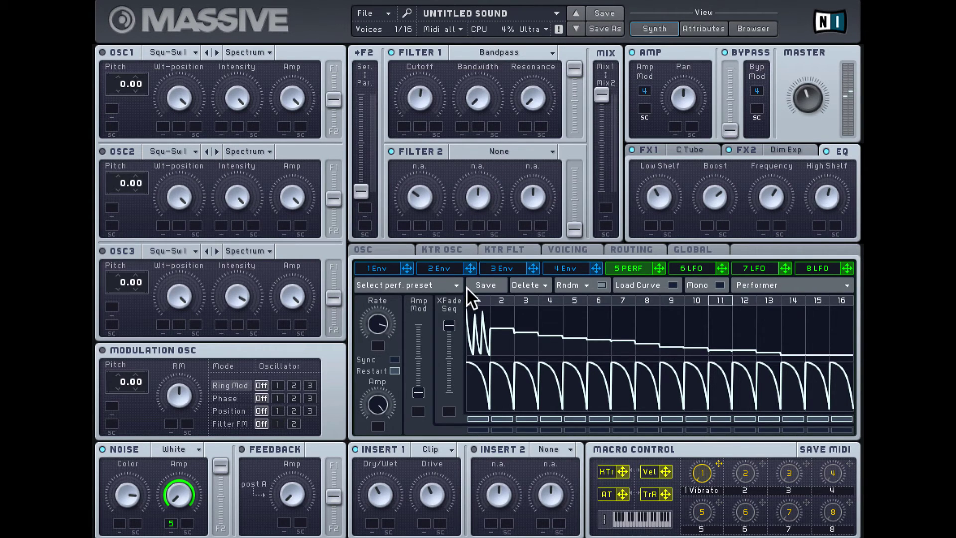
Shape 1 Env as a pluck: short attack, decay level near zero, adjusted decay, longer release
click(381, 268)
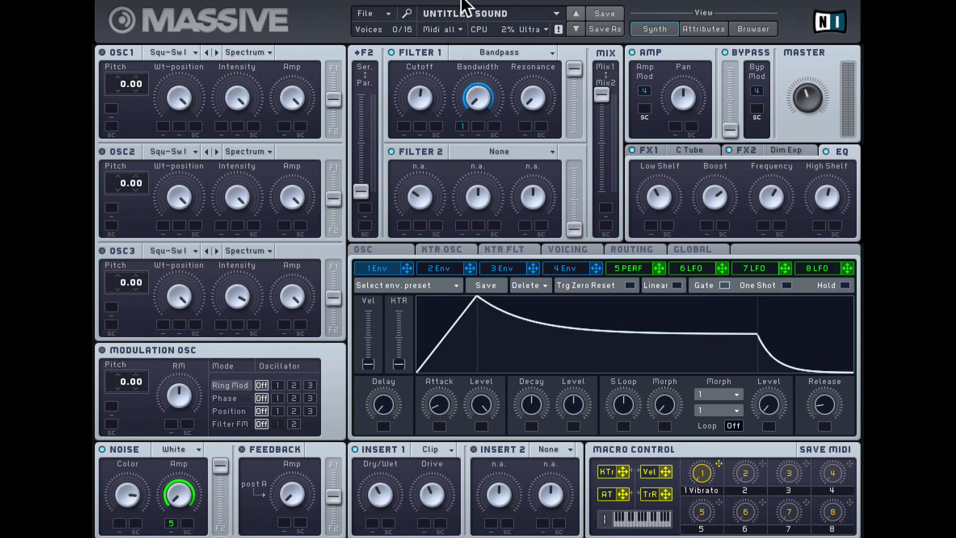
drag(438, 400, 438, 444)
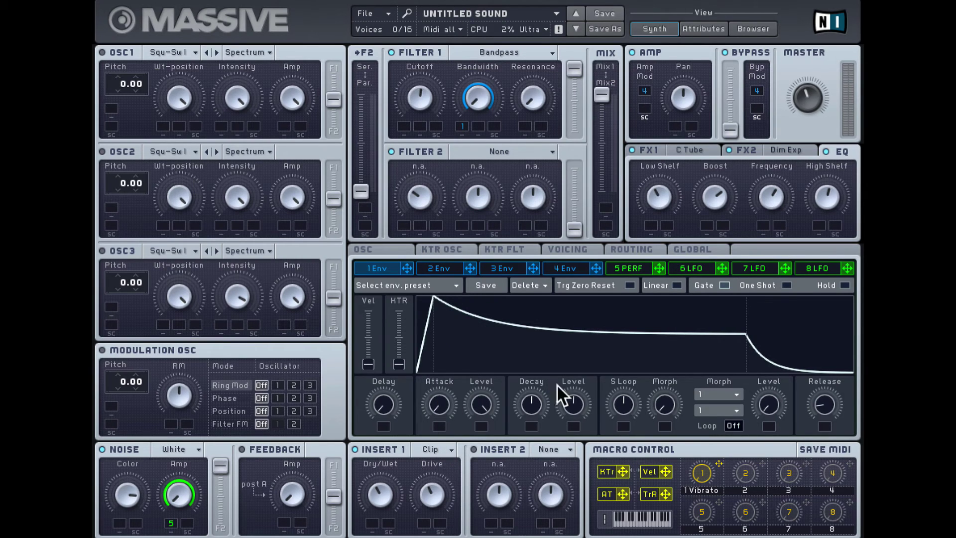
drag(564, 388, 568, 479)
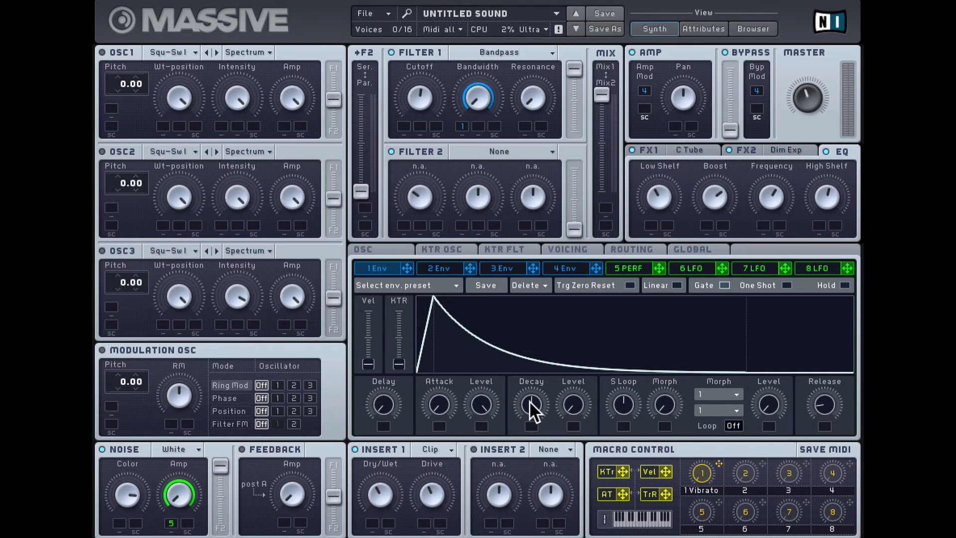
drag(528, 400, 527, 403)
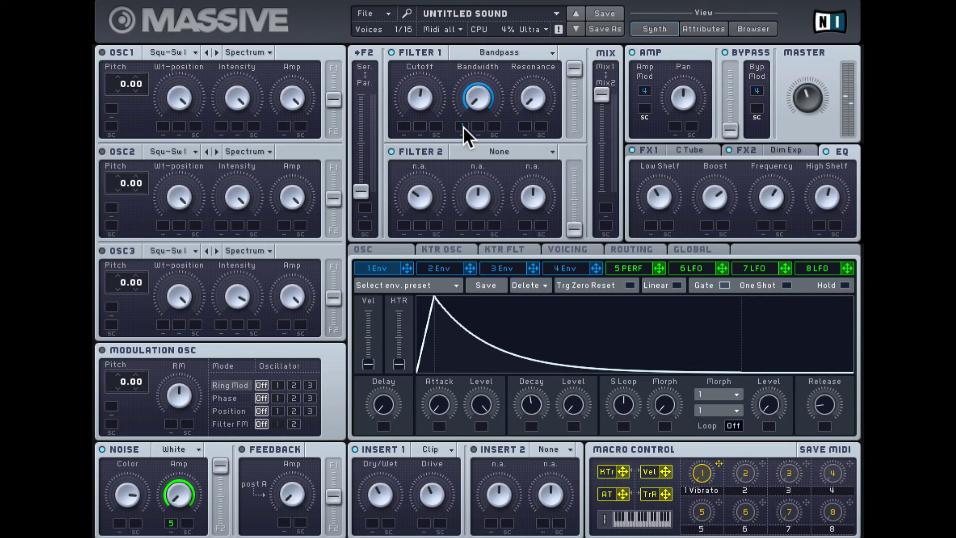
drag(820, 405, 823, 374)
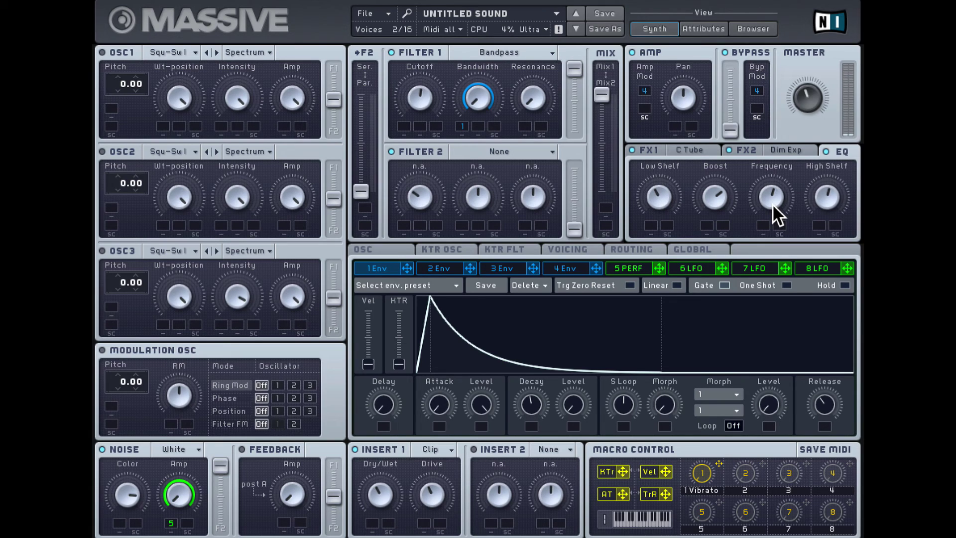
Show the Dimension Expander settings on the FX2 tab and nudge Noise Color up slightly
click(780, 145)
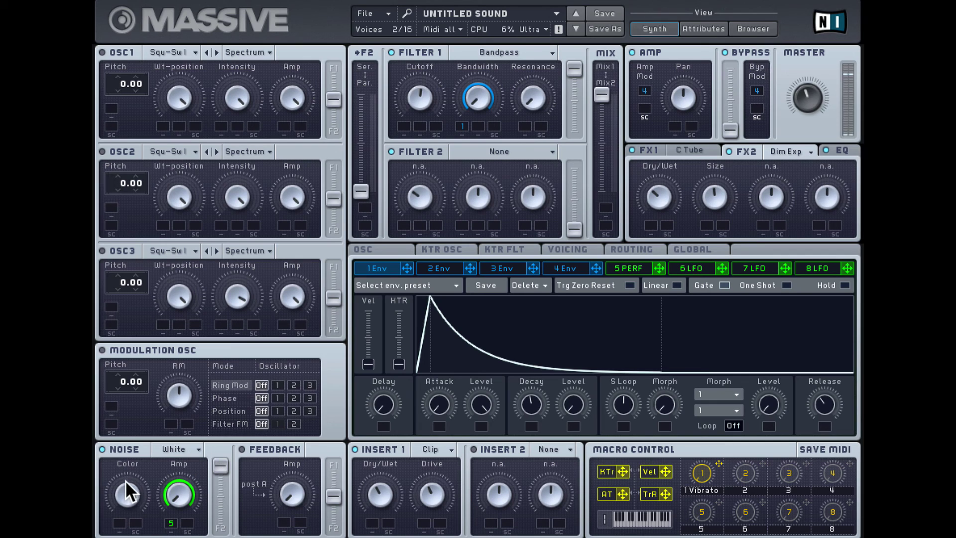
mouse_move(125, 478)
mouse_down()
mouse_move(125, 504)
mouse_move(122, 493)
mouse_up()
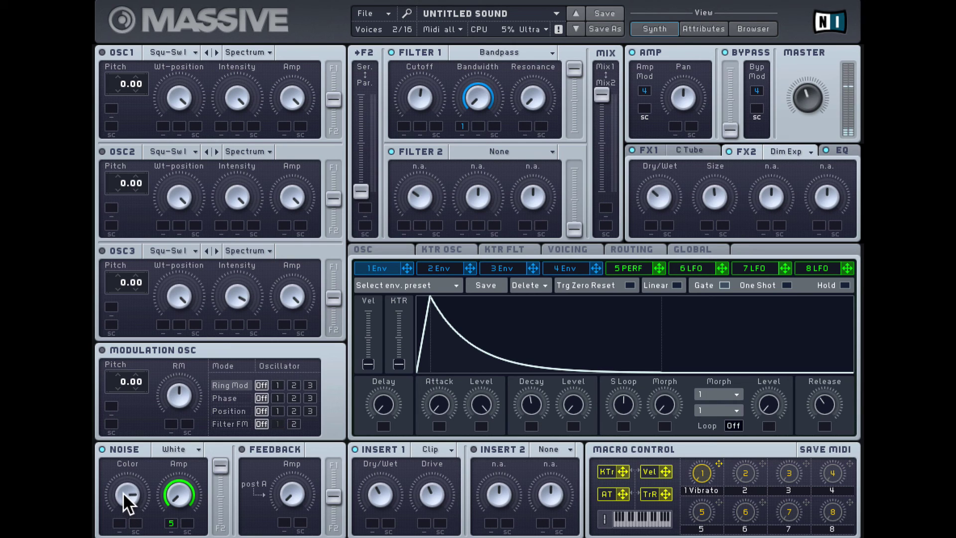